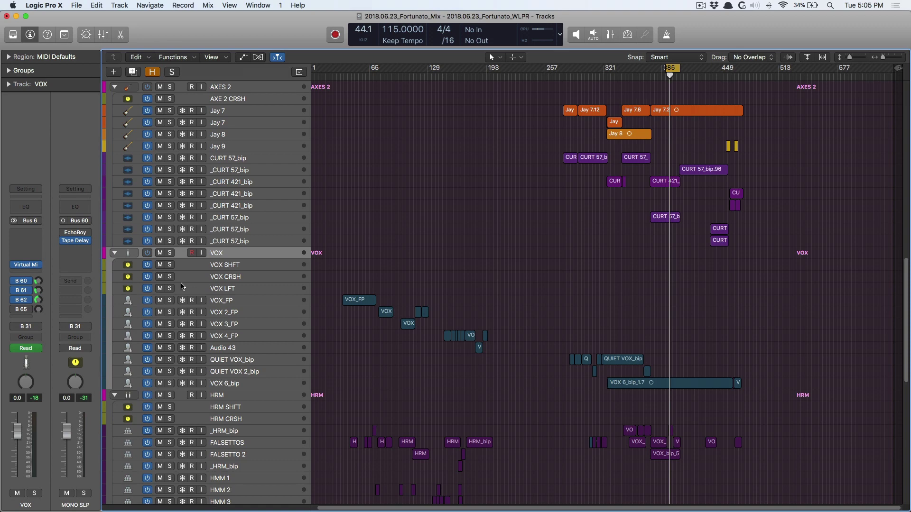
Play the mix while switching off the VOX stack's sends to B 60, B 61 and B 62 to hear the vocal dry.
{"action": "mouse_move", "coordinate": [22, 283]}
{"action": "left_click", "coordinate": [22, 300]}
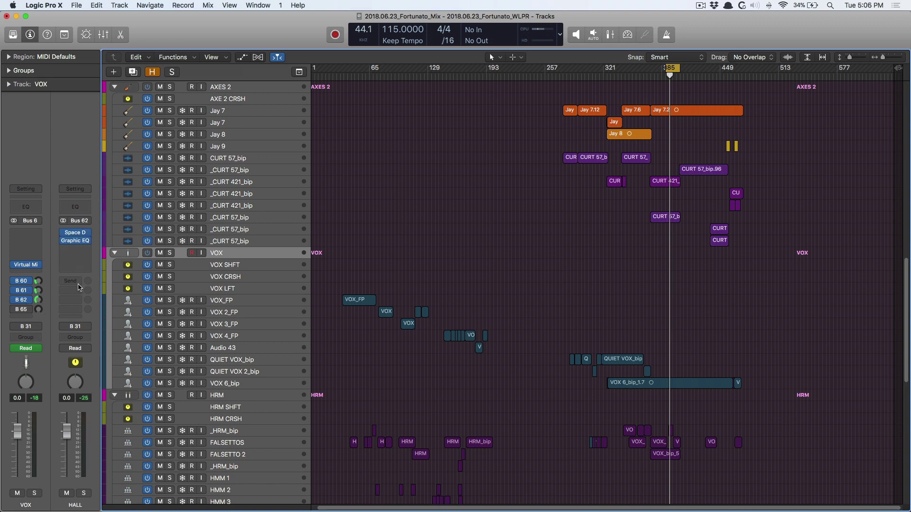
{"action": "key", "text": "space"}
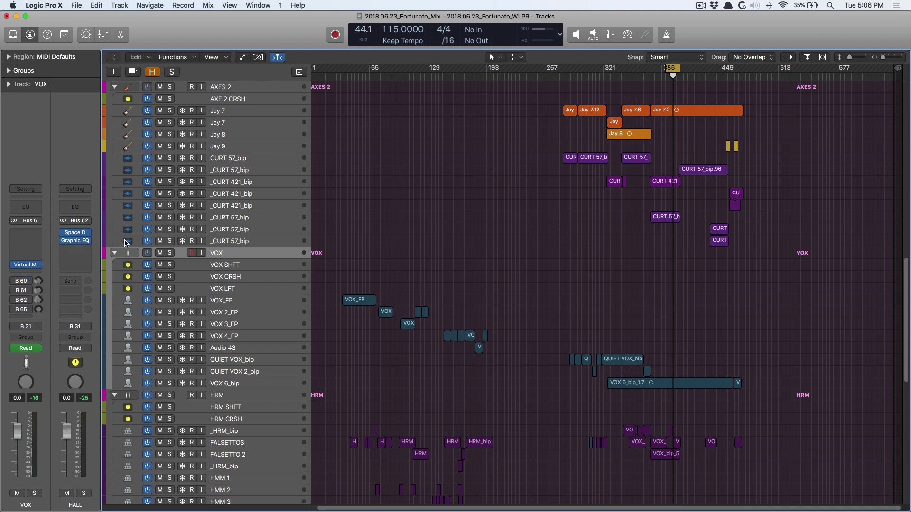
{"action": "key", "text": "space"}
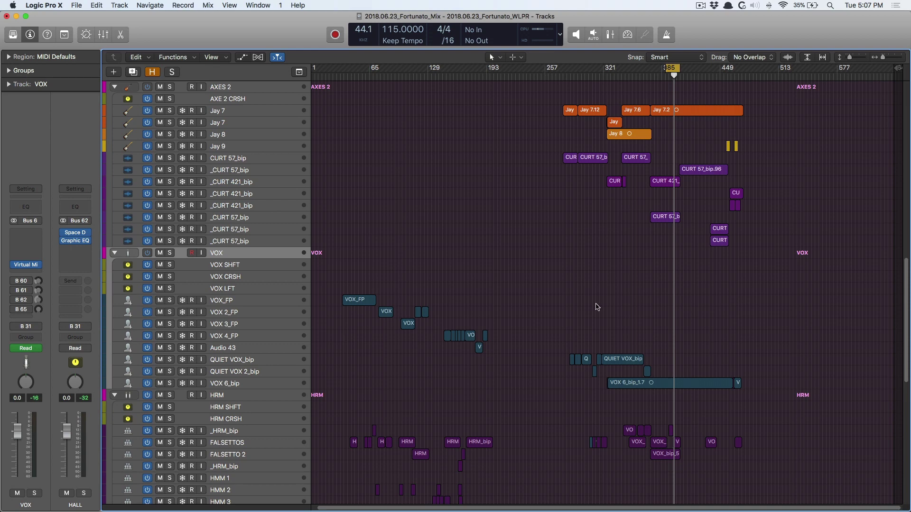
Solo the VOX 6_bip track and open the Tape Delay on the MONO SLP aux fed by B 60.
{"action": "left_click_drag", "start_coordinate": [641, 368], "coordinate": [682, 387]}
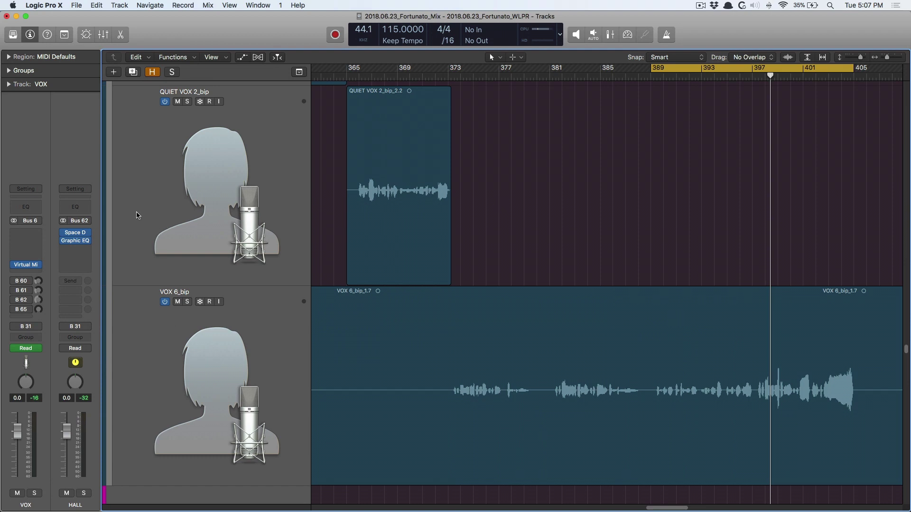
{"action": "left_click", "coordinate": [20, 280]}
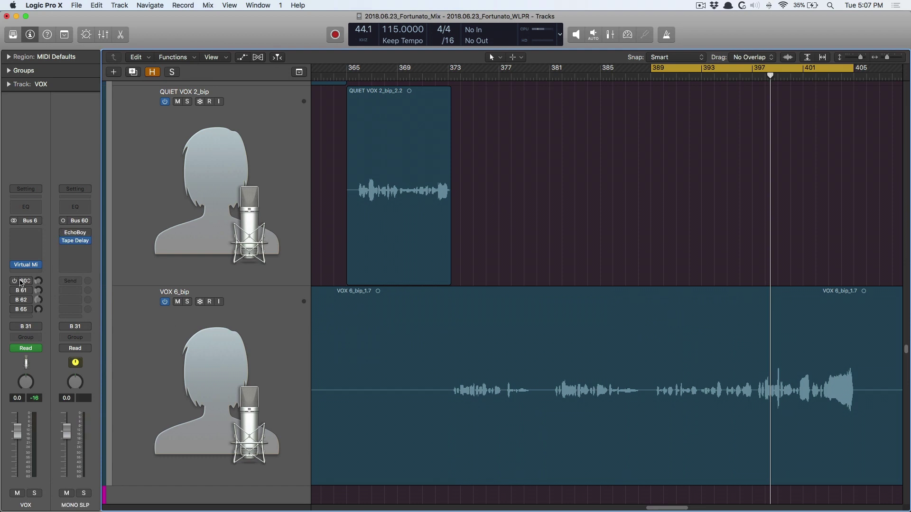
{"action": "left_click", "coordinate": [187, 302]}
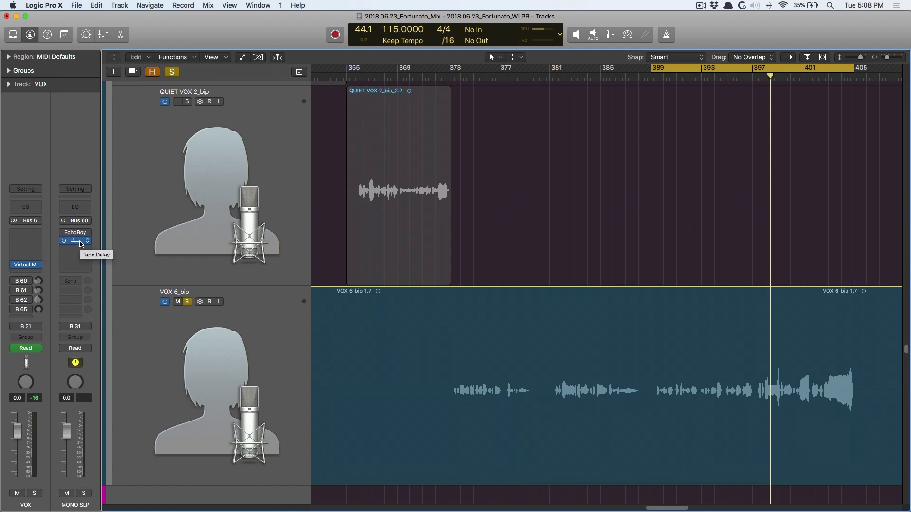
{"action": "left_click", "coordinate": [81, 244]}
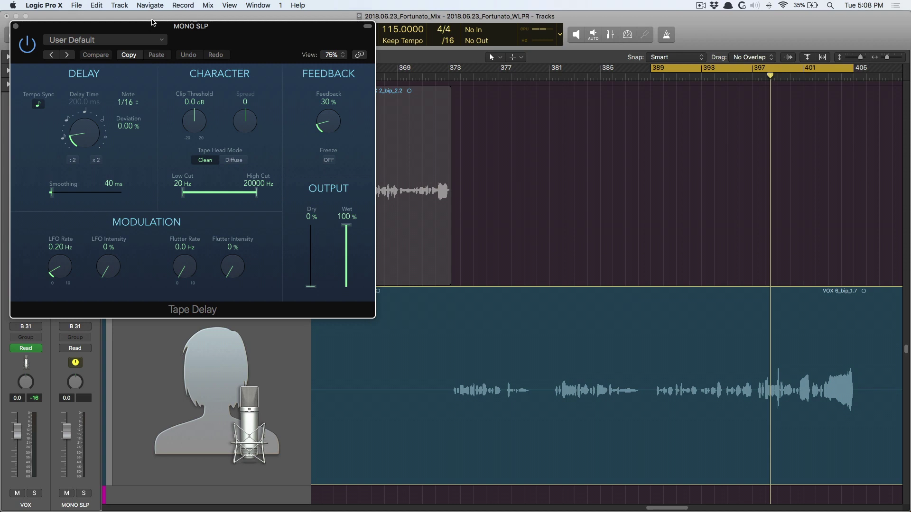
{"action": "left_click_drag", "start_coordinate": [192, 34], "coordinate": [386, 61]}
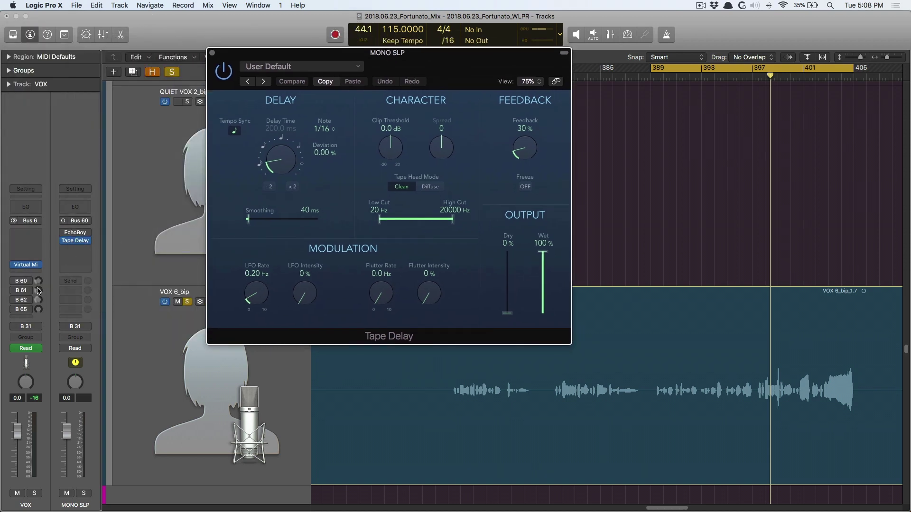
Open the Stereo Delay on the 8TH aux and the Space Designer on the HALL aux, and spread their windows apart.
{"action": "left_click", "coordinate": [21, 295]}
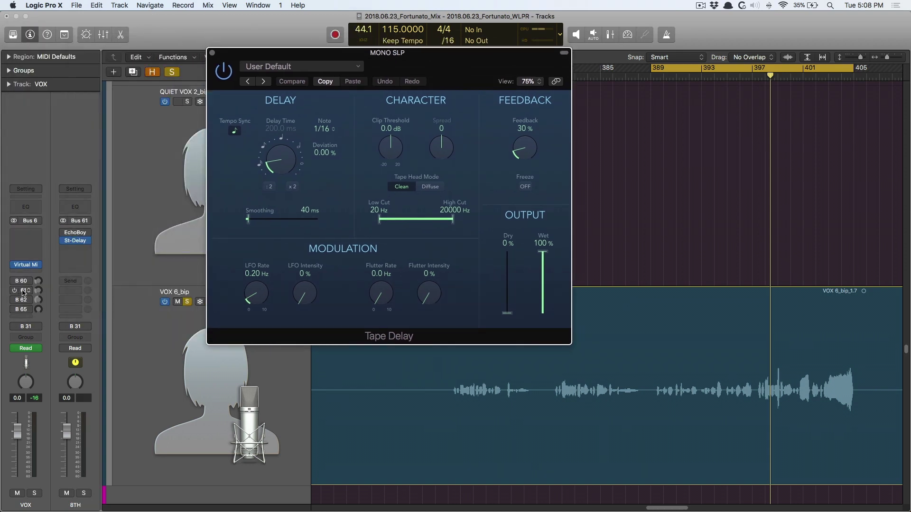
{"action": "left_click", "coordinate": [75, 243]}
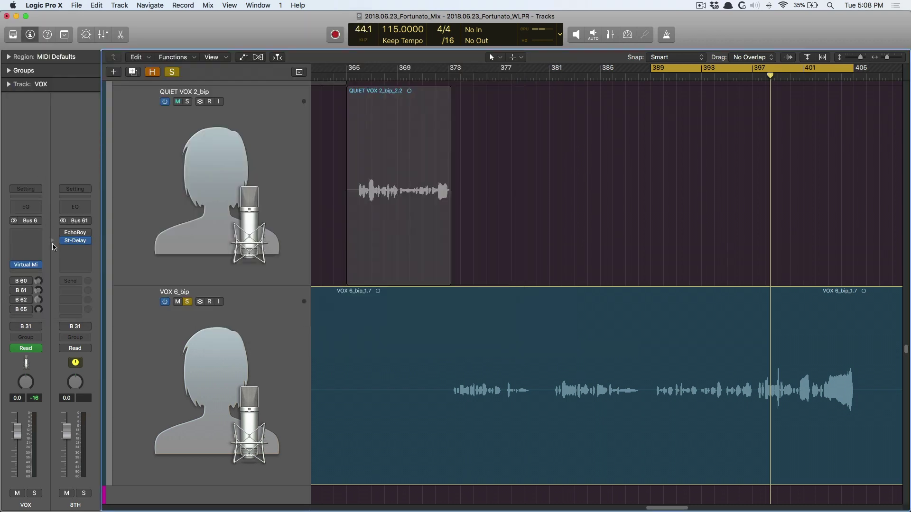
{"action": "left_click", "coordinate": [21, 299]}
{"action": "left_click", "coordinate": [74, 233]}
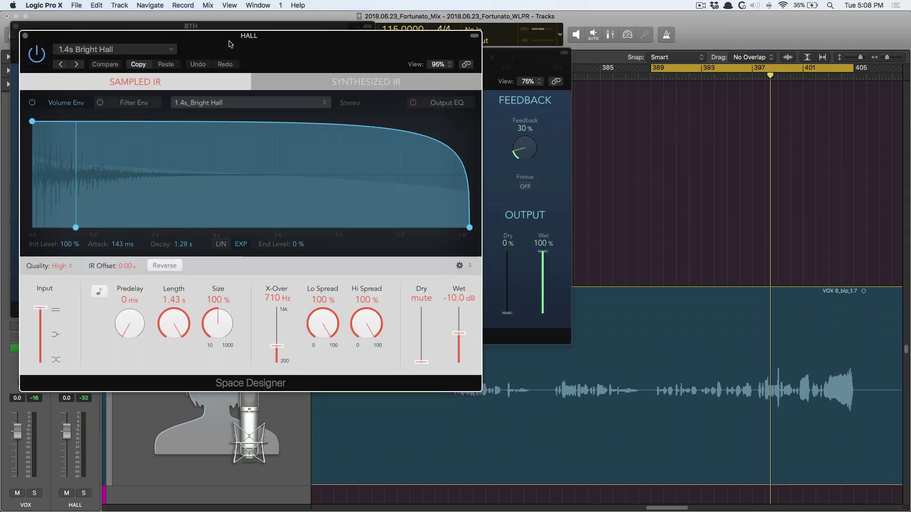
{"action": "left_click_drag", "start_coordinate": [230, 43], "coordinate": [302, 43]}
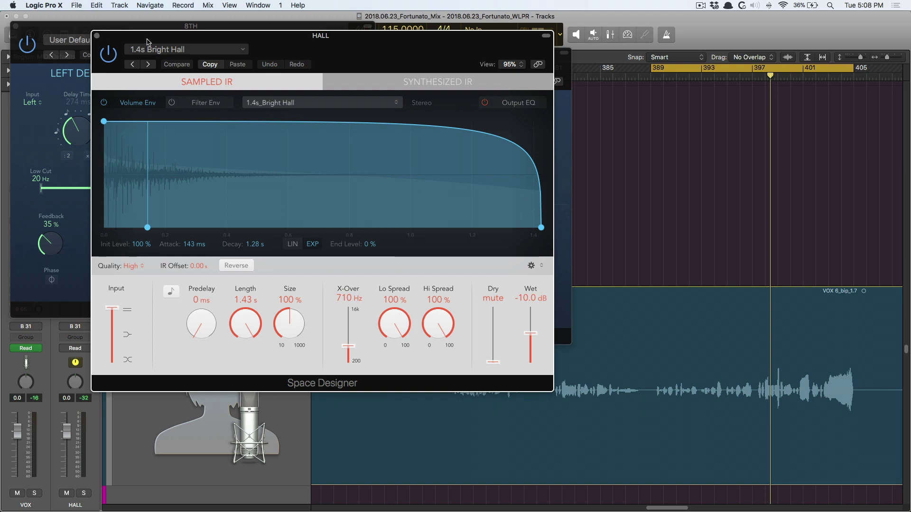
{"action": "left_click_drag", "start_coordinate": [150, 42], "coordinate": [290, 124]}
Compare the Tape Delay, Stereo Delay and Space Designer settings by bringing each plug-in window forward.
{"action": "left_click", "coordinate": [417, 67]}
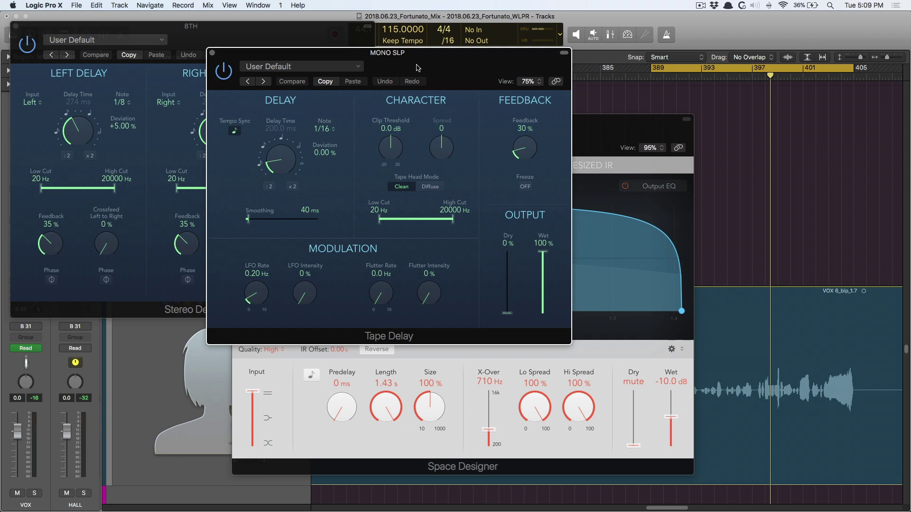
{"action": "left_click", "coordinate": [292, 39]}
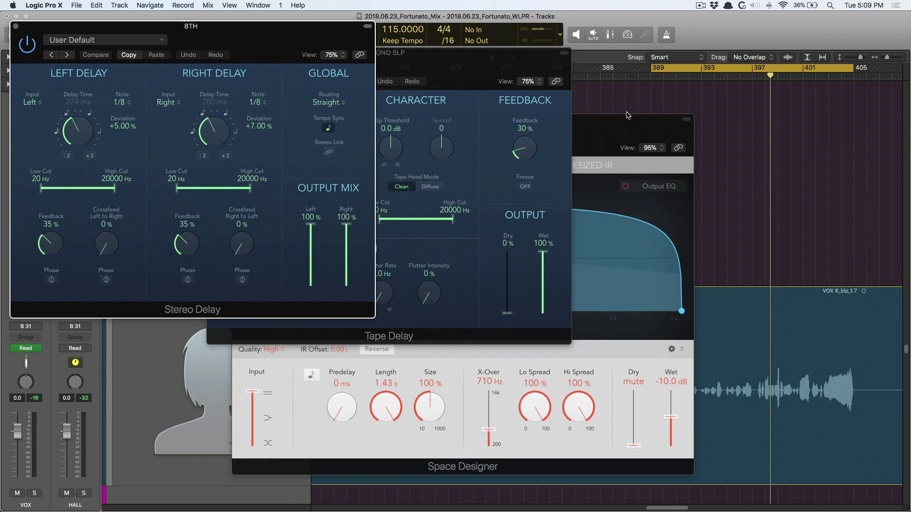
{"action": "left_click", "coordinate": [642, 127]}
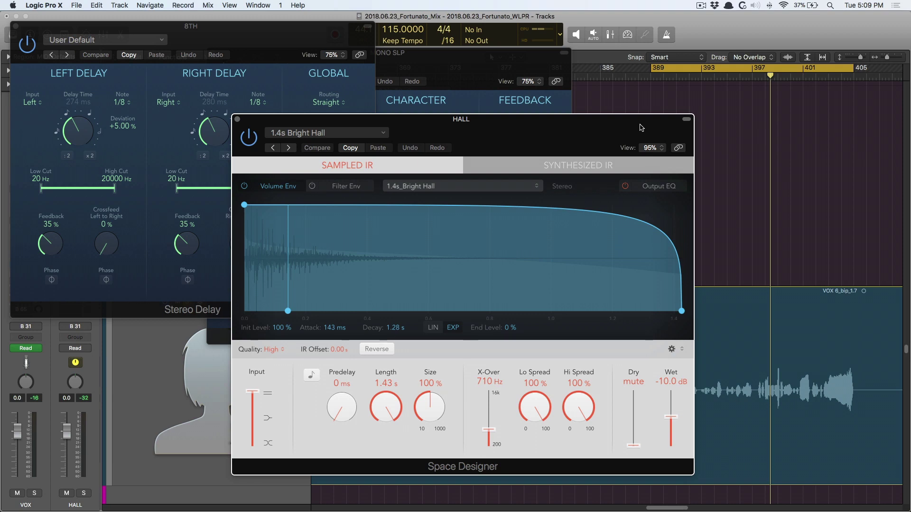
Close the Space Designer and Stereo Delay windows, enable linking on the Tape Delay window and move it clear of the track headers.
{"action": "left_click", "coordinate": [238, 119]}
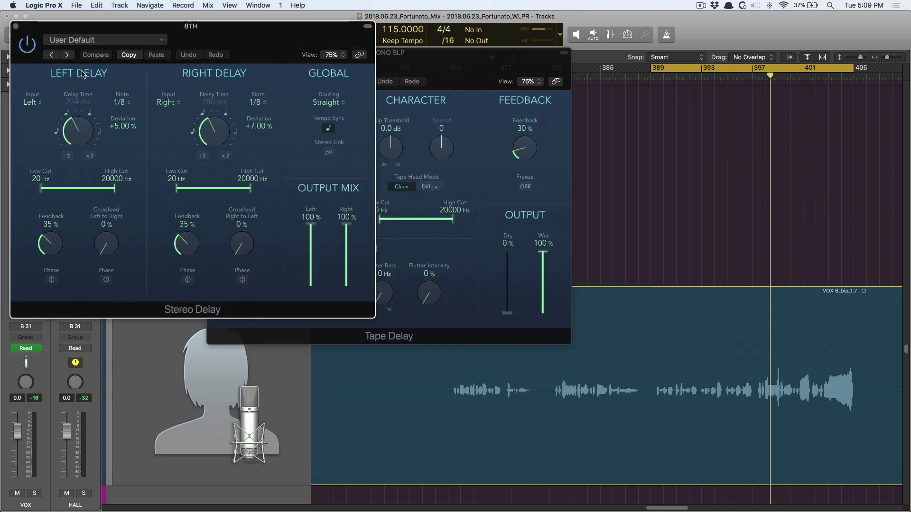
{"action": "left_click", "coordinate": [14, 28]}
{"action": "left_click", "coordinate": [555, 81]}
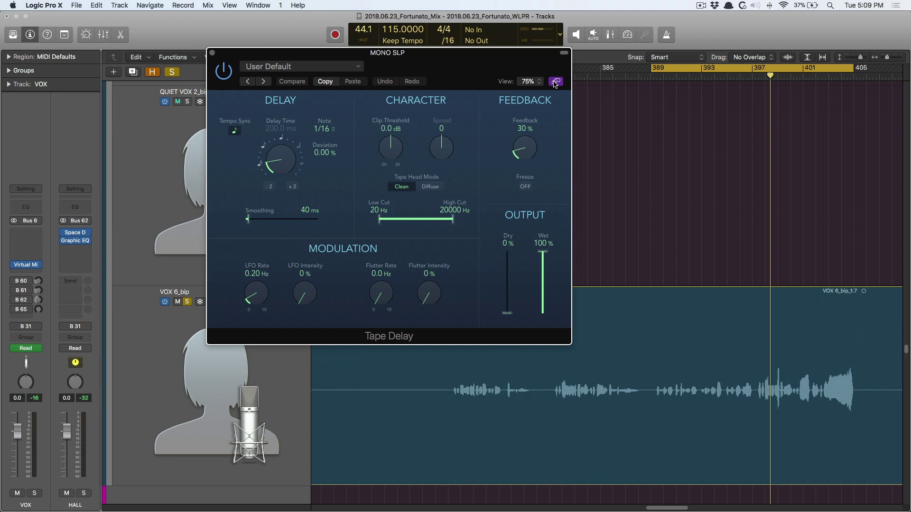
{"action": "left_click", "coordinate": [323, 133]}
{"action": "left_click", "coordinate": [323, 132]}
{"action": "left_click_drag", "start_coordinate": [427, 83], "coordinate": [495, 88]}
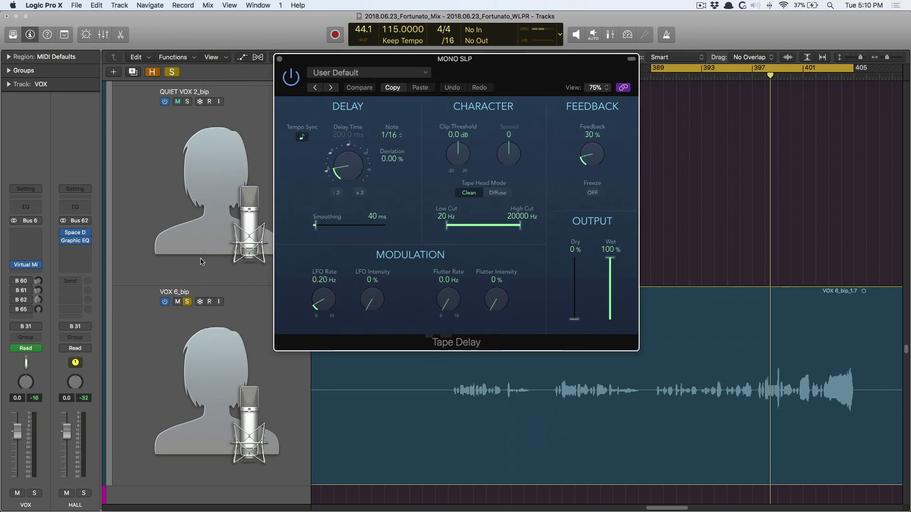
Switch on the VOX stack's B 60 send to MONO SLP, raise its level and play the soloed vocal.
{"action": "left_click", "coordinate": [23, 281]}
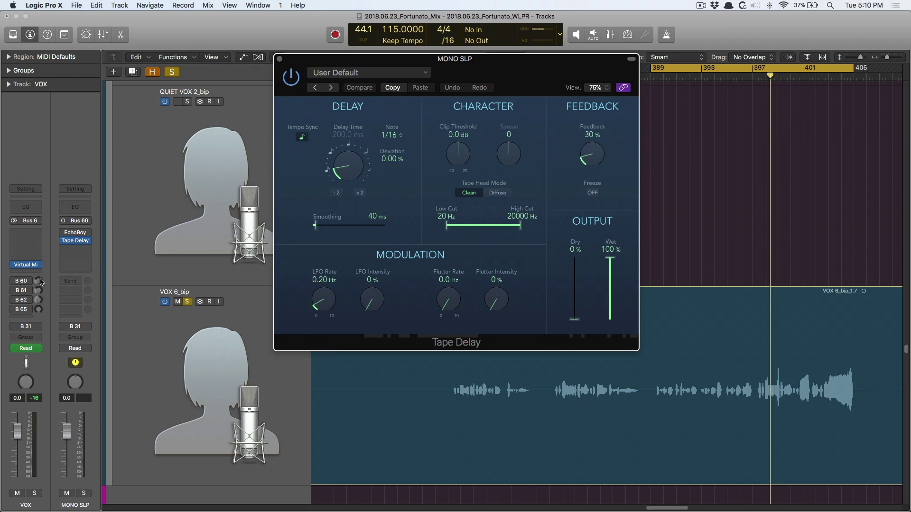
{"action": "left_click", "coordinate": [14, 281]}
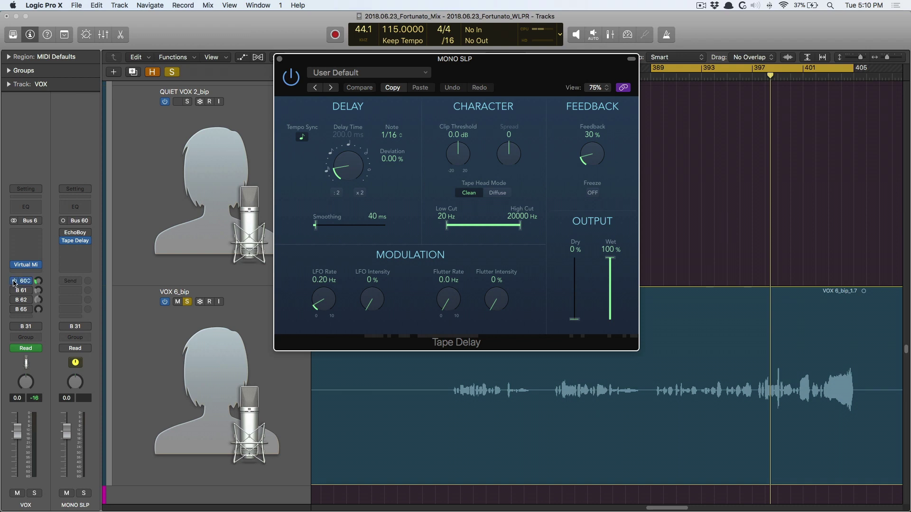
{"action": "left_click", "coordinate": [39, 283]}
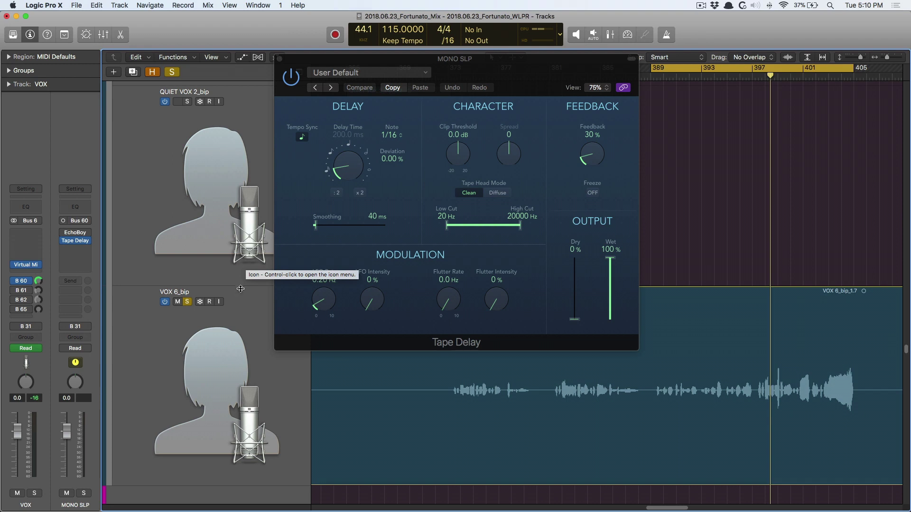
{"action": "key", "text": "space"}
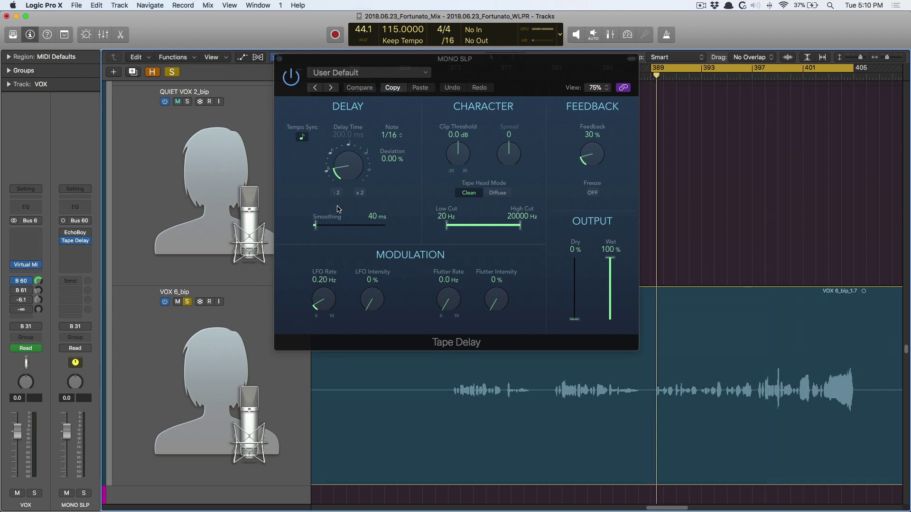
Lower the B 60 send level to about -15.8 dB while listening to the soloed vocal.
{"action": "left_click", "coordinate": [42, 281]}
{"action": "left_click_drag", "start_coordinate": [38, 281], "coordinate": [39, 297]}
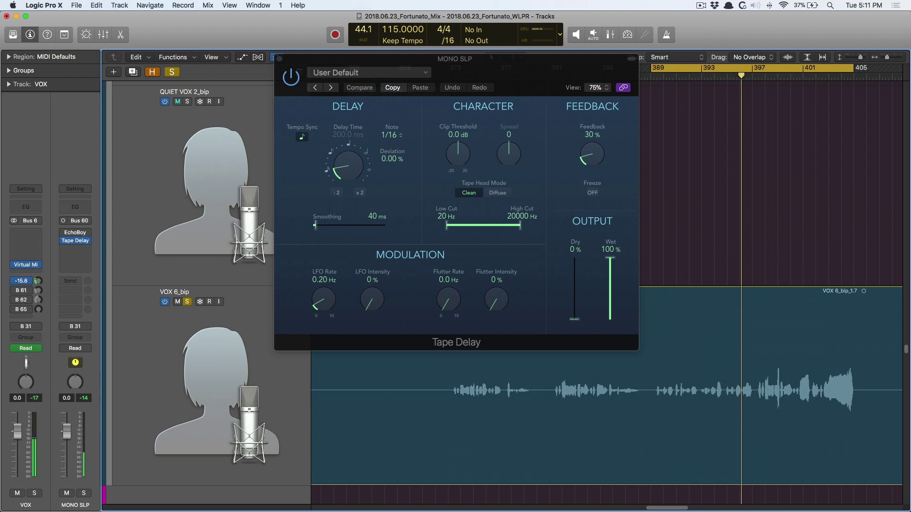
{"action": "left_click_drag", "start_coordinate": [37, 284], "coordinate": [39, 283]}
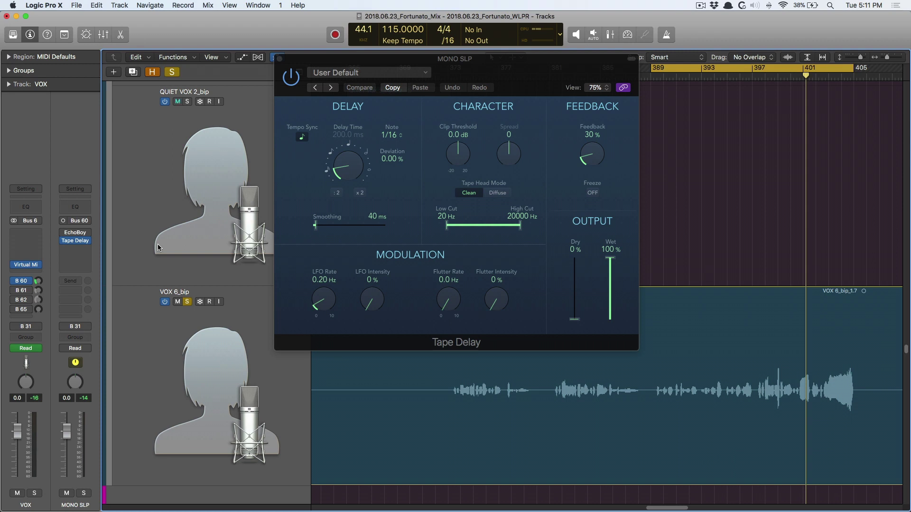
Unsolo VOX 6_bip and fine-tune the B 60 send level while playing the full mix.
{"action": "left_click", "coordinate": [187, 302]}
{"action": "key", "text": "space"}
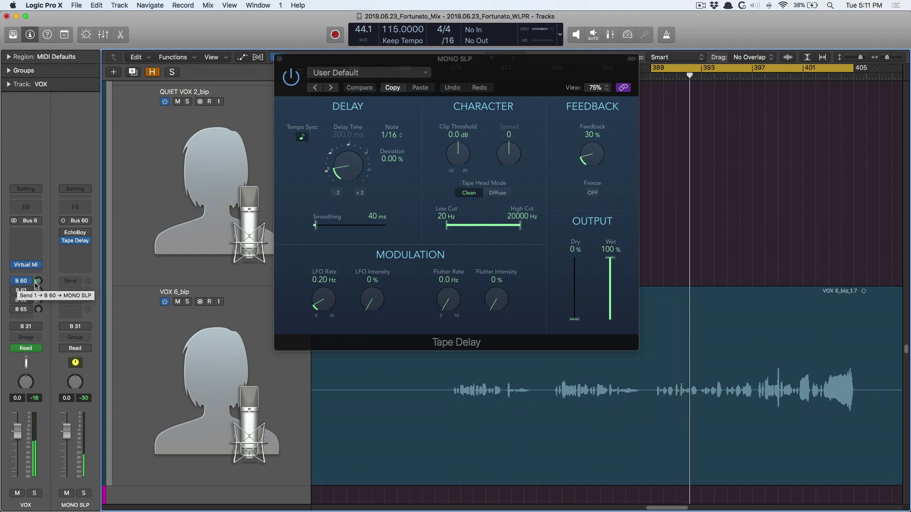
{"action": "left_click_drag", "start_coordinate": [38, 281], "coordinate": [38, 280]}
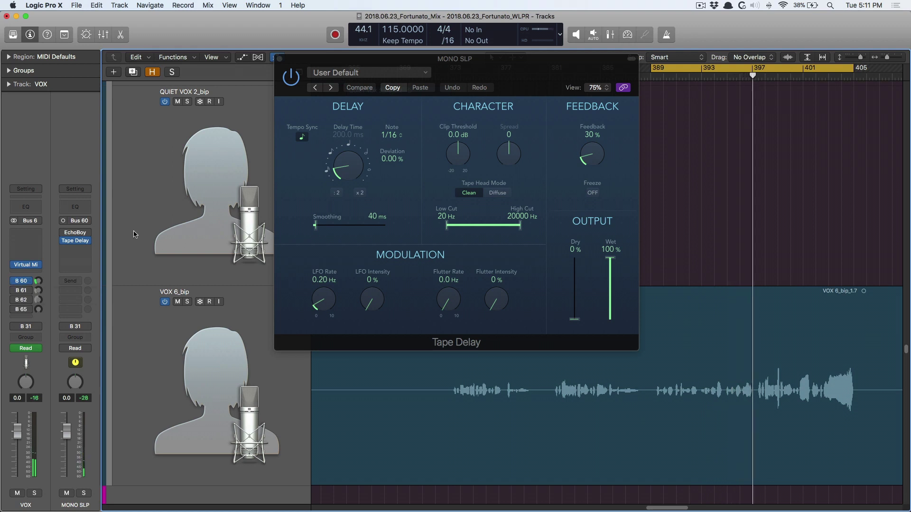
Solo VOX 6_bip again and open the Stereo Delay on the 8TH aux fed by B 61.
{"action": "left_click", "coordinate": [22, 291]}
{"action": "left_click", "coordinate": [186, 302]}
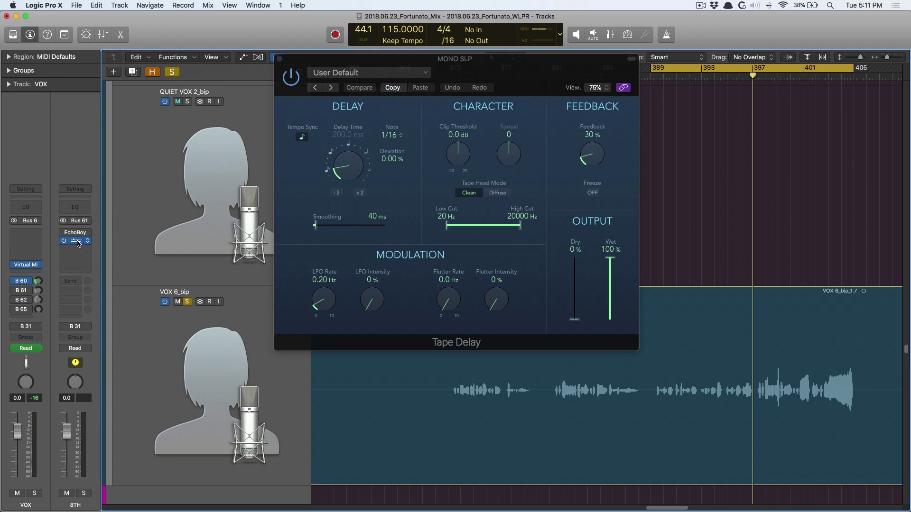
{"action": "left_click", "coordinate": [22, 281]}
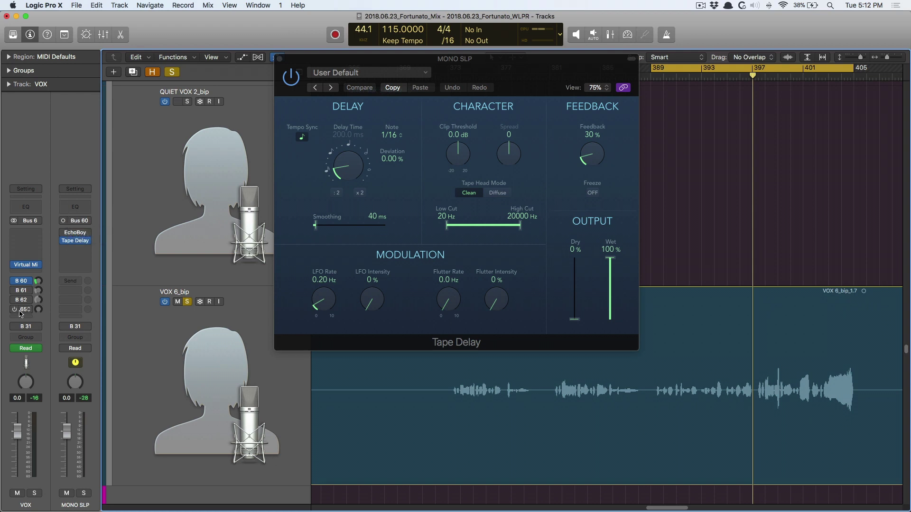
{"action": "left_click", "coordinate": [27, 288]}
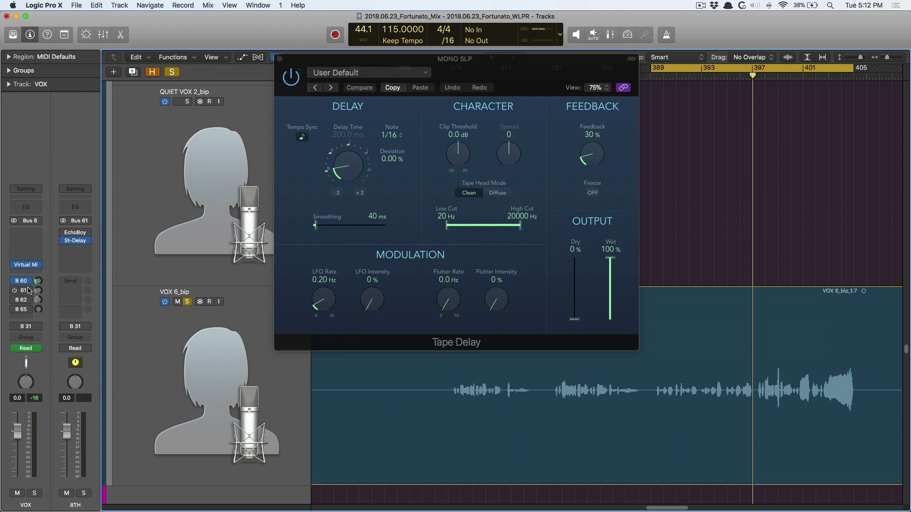
{"action": "left_click", "coordinate": [76, 241]}
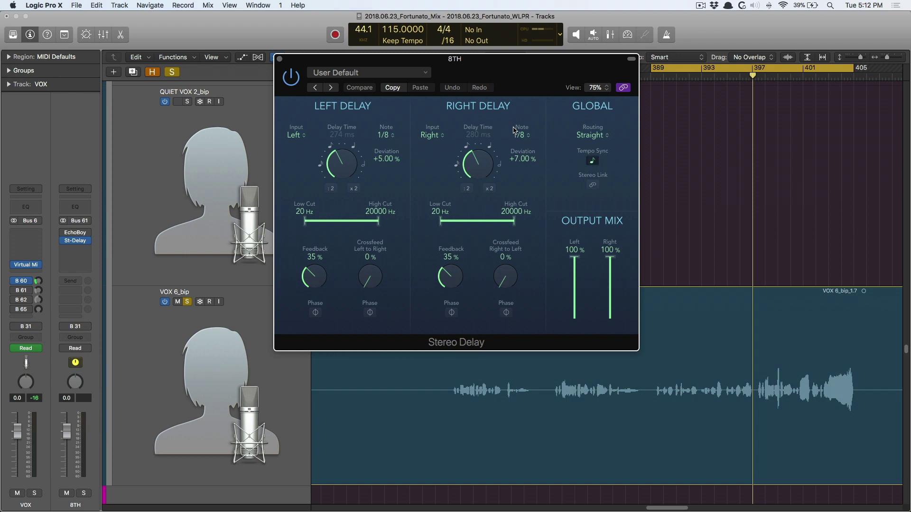
Try a negative deviation on the left delay and reset both left and right deviations to 0.00 %.
{"action": "left_click_drag", "start_coordinate": [380, 154], "coordinate": [382, 183]}
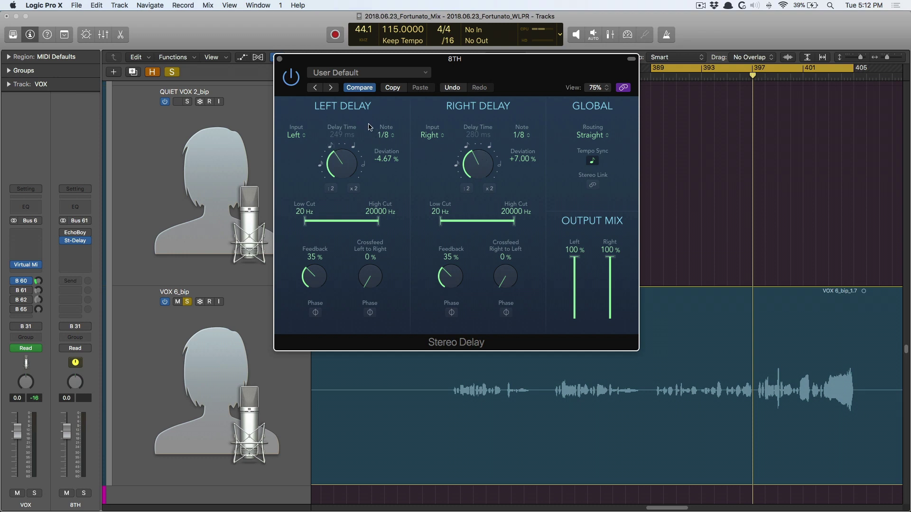
{"action": "left_click_drag", "start_coordinate": [387, 162], "coordinate": [384, 165]}
{"action": "left_click", "coordinate": [521, 160], "text": "alt"}
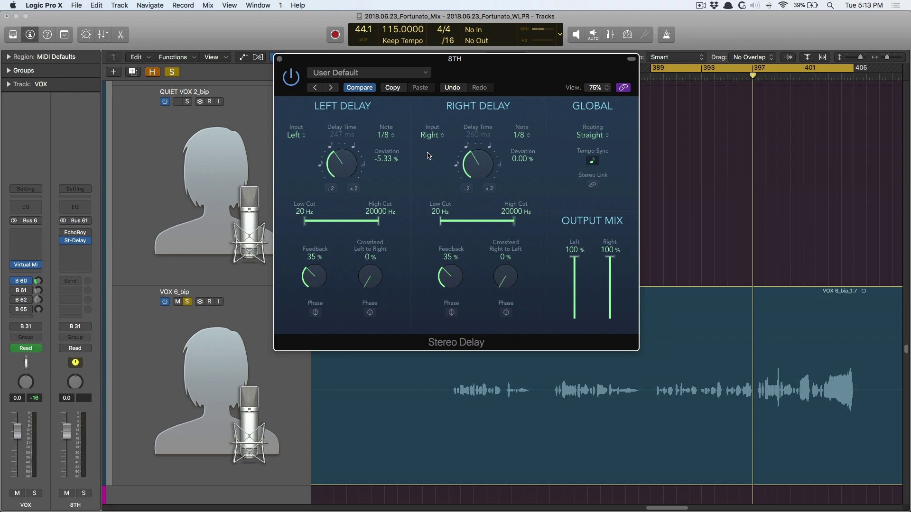
{"action": "left_click", "coordinate": [386, 160], "text": "alt"}
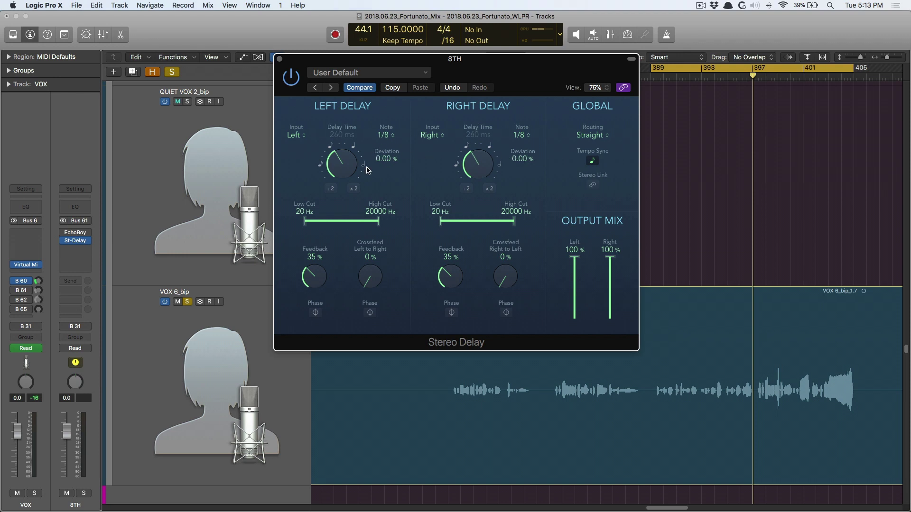
Turn off the B 60 send, switch on B 61 with its level raised, and play the soloed vocal through the 8TH delay.
{"action": "left_click", "coordinate": [14, 291]}
{"action": "left_click", "coordinate": [39, 292]}
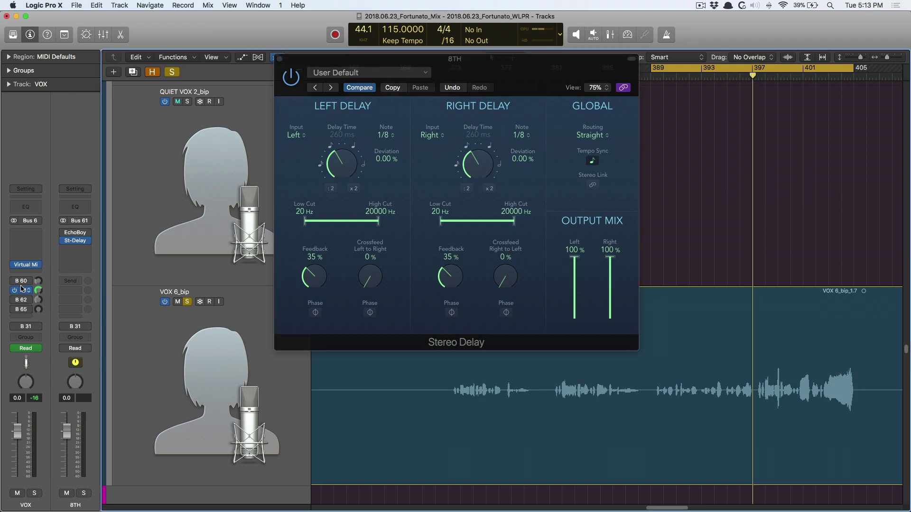
{"action": "key", "text": "space"}
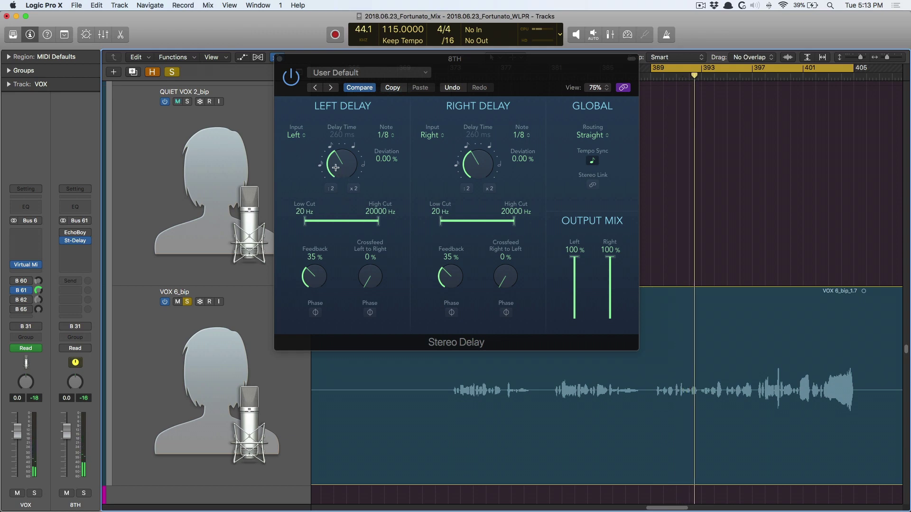
Set the Stereo Delay deviations to -5.67 % left and +7.33 % right, and lower the B 61 send while playing the soloed vocal.
{"action": "left_click_drag", "start_coordinate": [335, 167], "coordinate": [334, 171]}
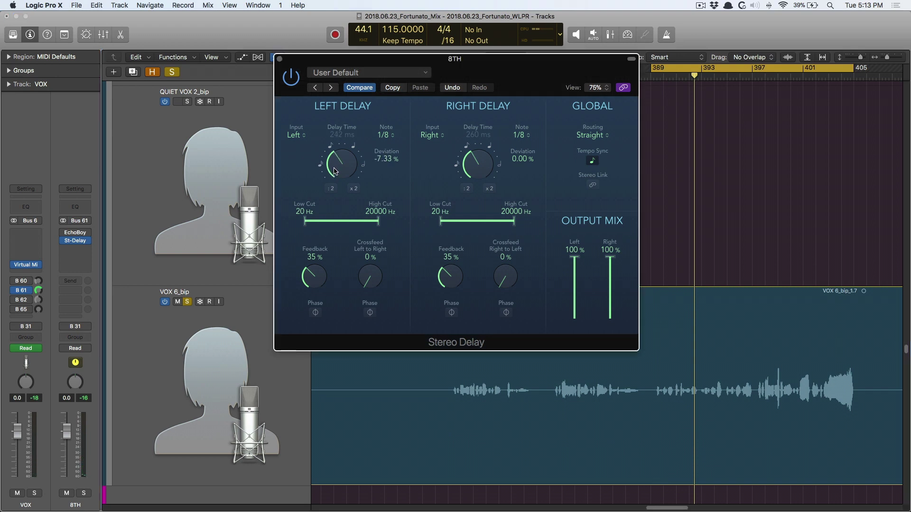
{"action": "left_click_drag", "start_coordinate": [473, 167], "coordinate": [472, 165]}
{"action": "key", "text": "space"}
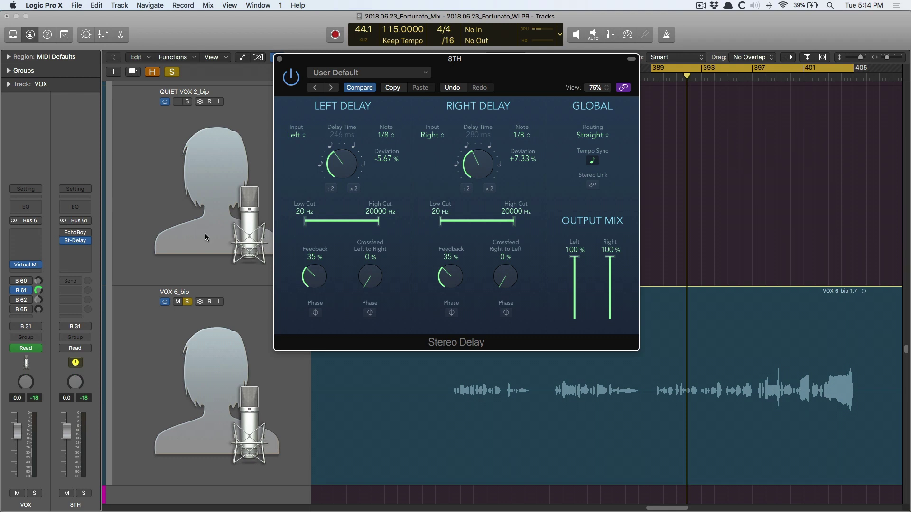
{"action": "key", "text": "space"}
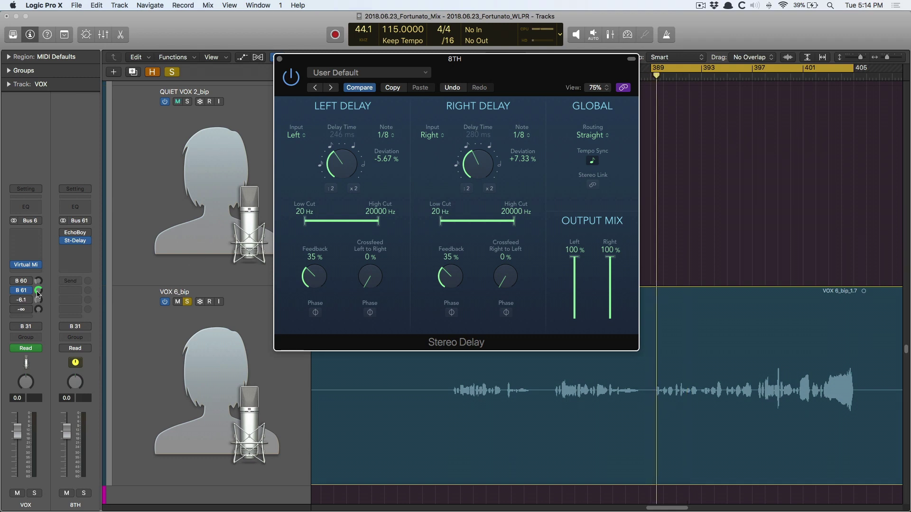
{"action": "left_click_drag", "start_coordinate": [38, 293], "coordinate": [38, 299]}
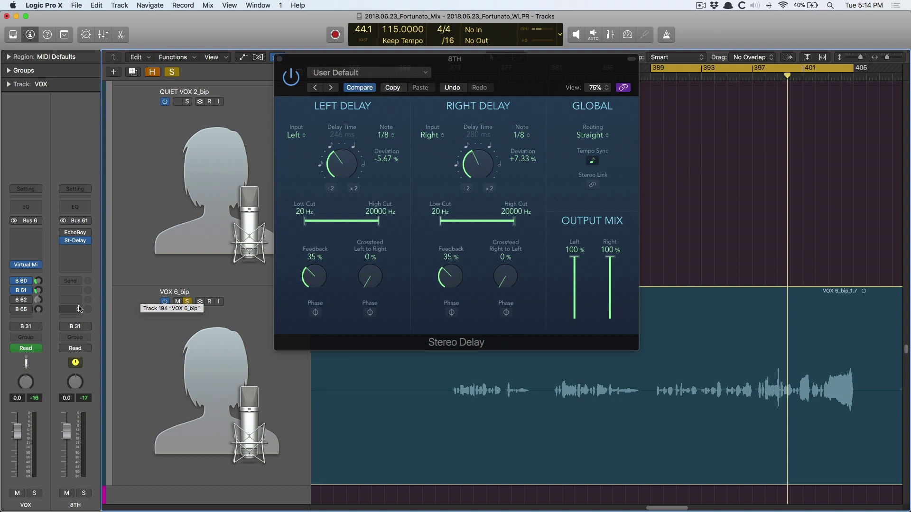
Open Space Designer on the HALL aux fed by B 62 and look through its preset categories, keeping 1.4s Bright Hall.
{"action": "left_click", "coordinate": [26, 302]}
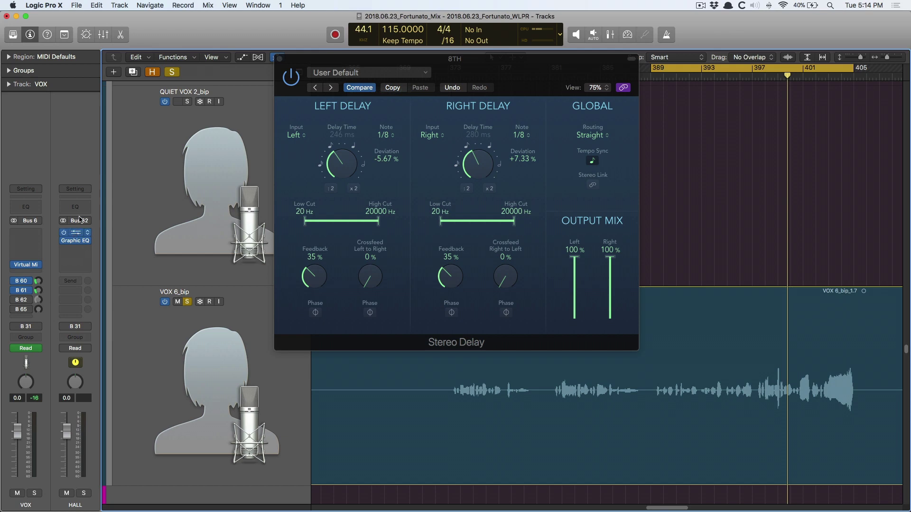
{"action": "left_click", "coordinate": [73, 233]}
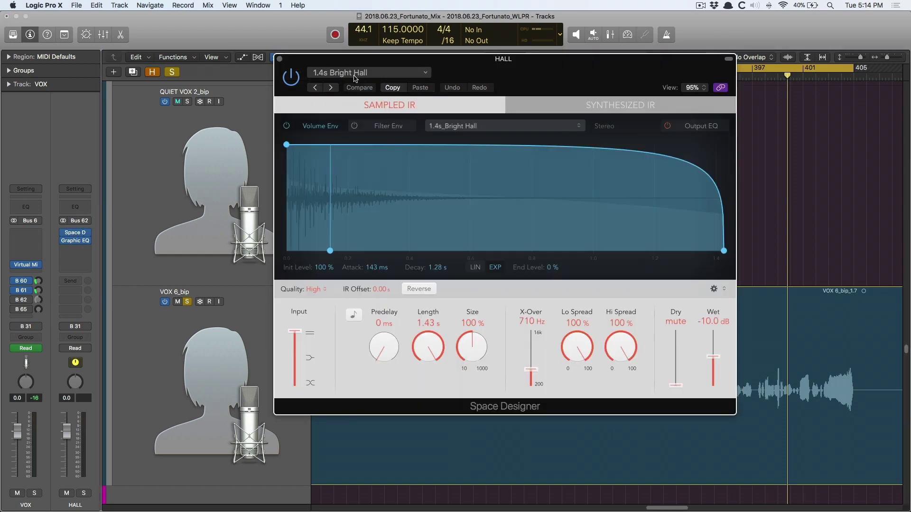
{"action": "left_click", "coordinate": [355, 76]}
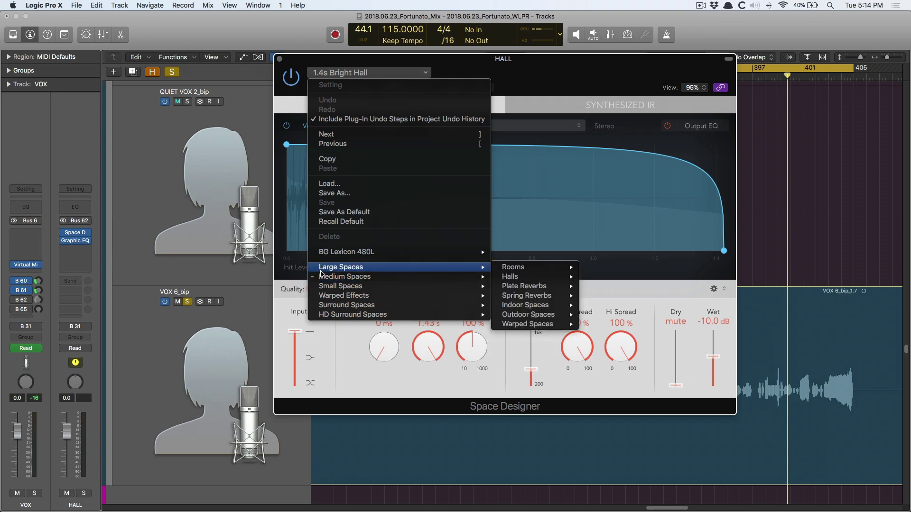
{"action": "mouse_move", "coordinate": [323, 278]}
{"action": "left_click", "coordinate": [472, 71]}
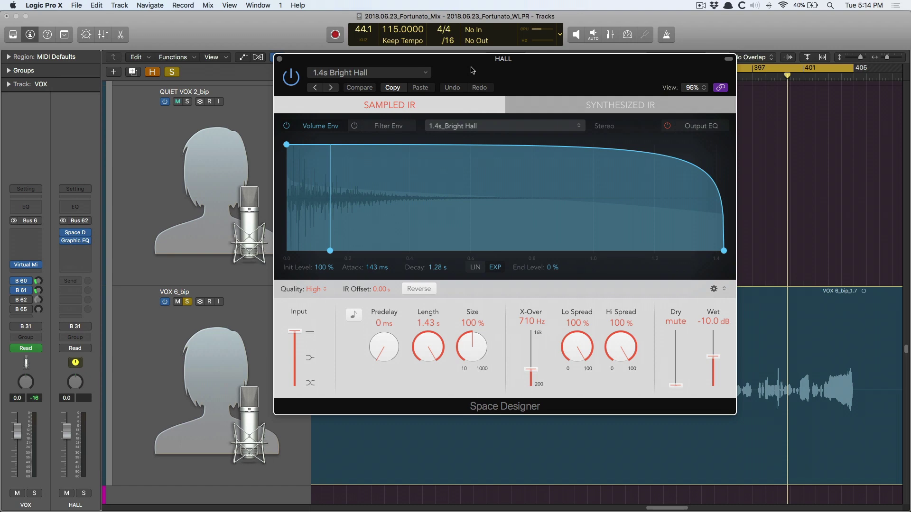
Show the Output EQ of the hall reverb and examine its low-frequency rolloff.
{"action": "left_click", "coordinate": [667, 125]}
{"action": "left_click", "coordinate": [701, 125]}
{"action": "left_click", "coordinate": [362, 241]}
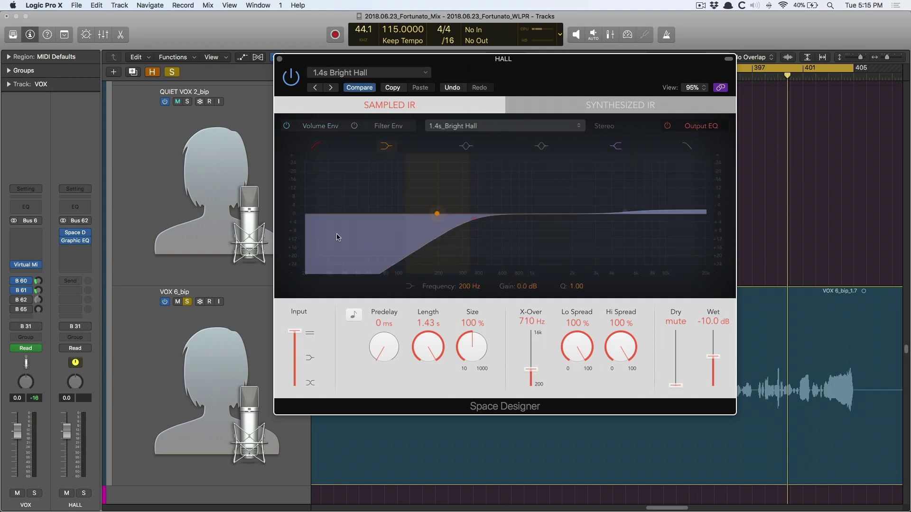
{"action": "left_click", "coordinate": [474, 219]}
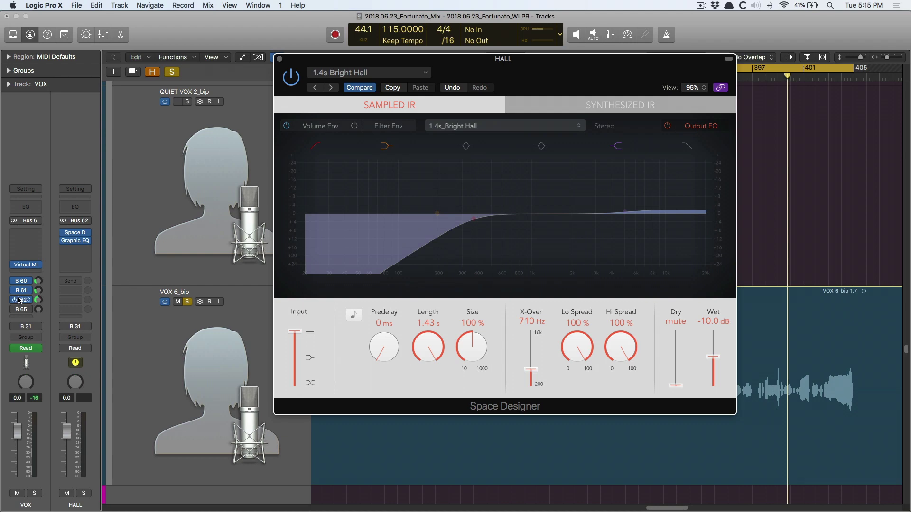
Switch on the B 62 send, play the soloed vocal, and try the send at +0.0 before setting it to -6.1.
{"action": "left_click", "coordinate": [36, 301]}
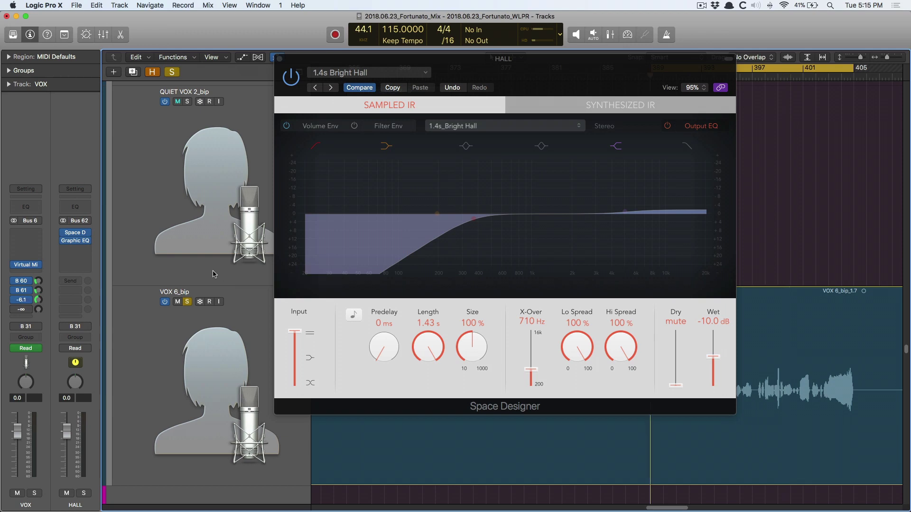
{"action": "key", "text": "space"}
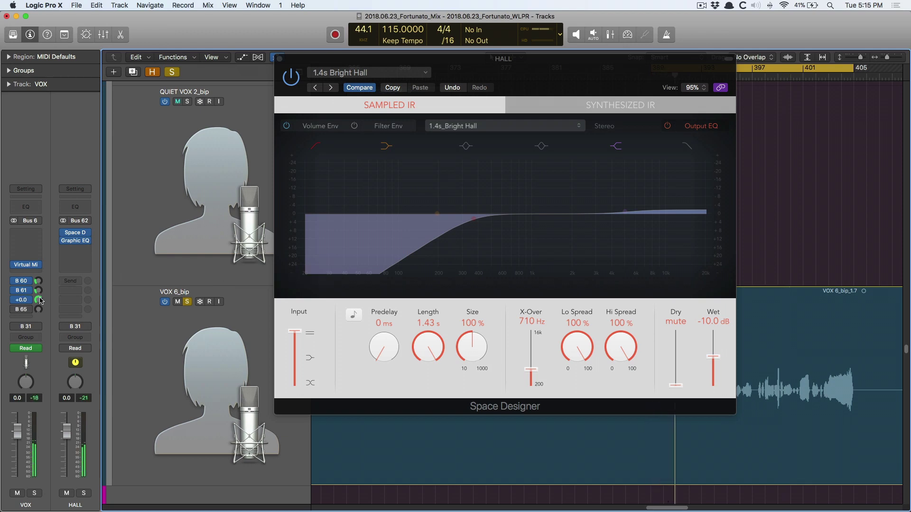
{"action": "left_click_drag", "start_coordinate": [39, 300], "coordinate": [12, 307]}
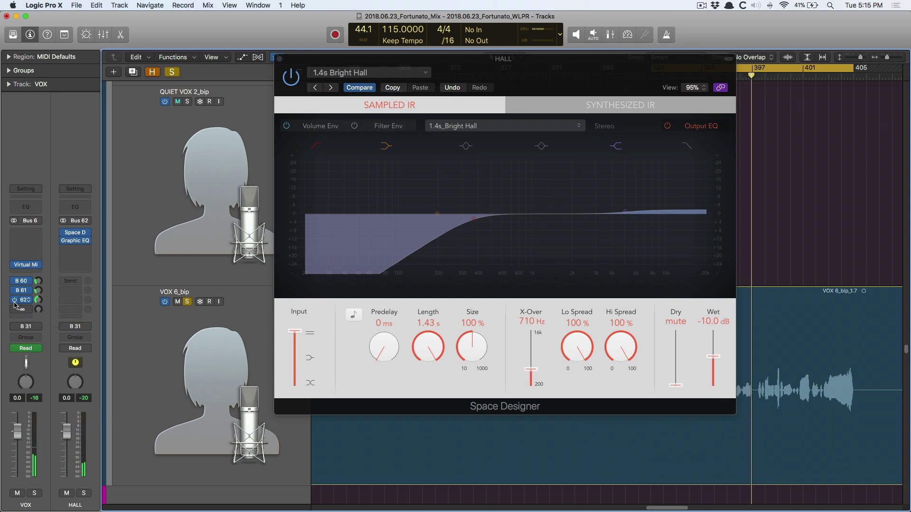
Replay the soloed vocal and turn the B 62 hall send off and back on to compare the sound.
{"action": "key", "text": "space"}
{"action": "key", "text": "space"}
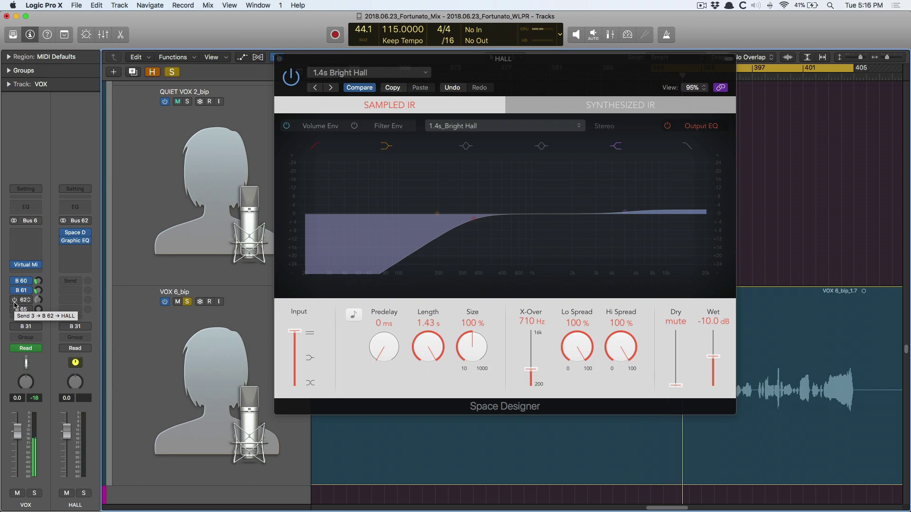
{"action": "left_click", "coordinate": [14, 302]}
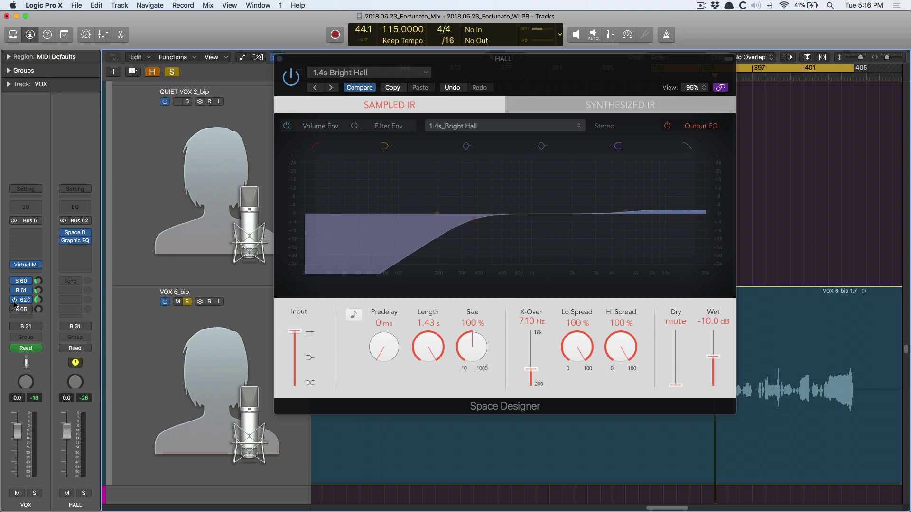
Unsolo VOX 6_bip, play the vocal effects in the full mix, and close Space Designer.
{"action": "left_click", "coordinate": [186, 301]}
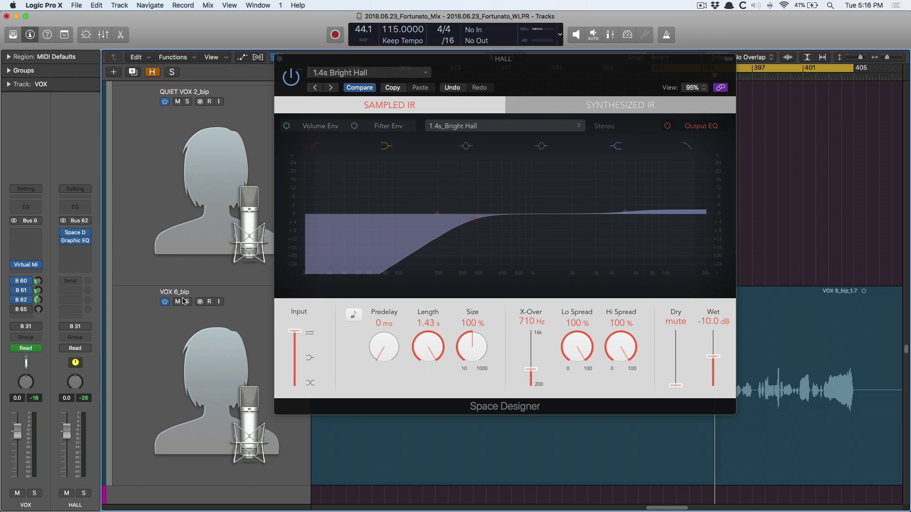
{"action": "key", "text": "space"}
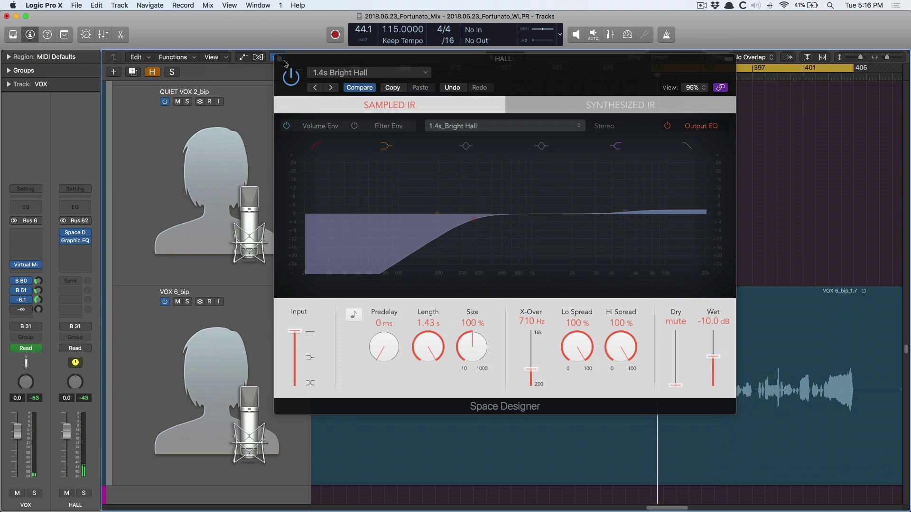
{"action": "left_click", "coordinate": [280, 58]}
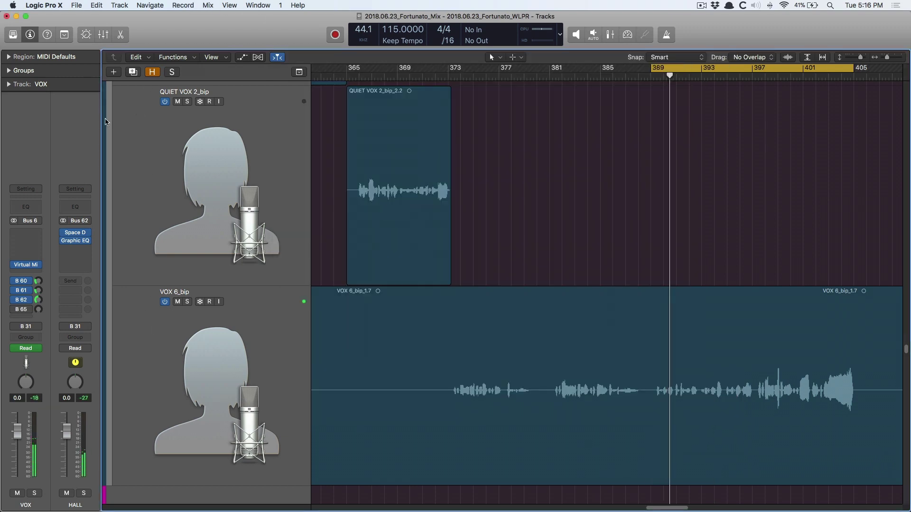
Open EchoBoy on the MONO SLP aux fed by B 60, inspect its style editor and list of echo styles, and close it.
{"action": "mouse_move", "coordinate": [13, 282]}
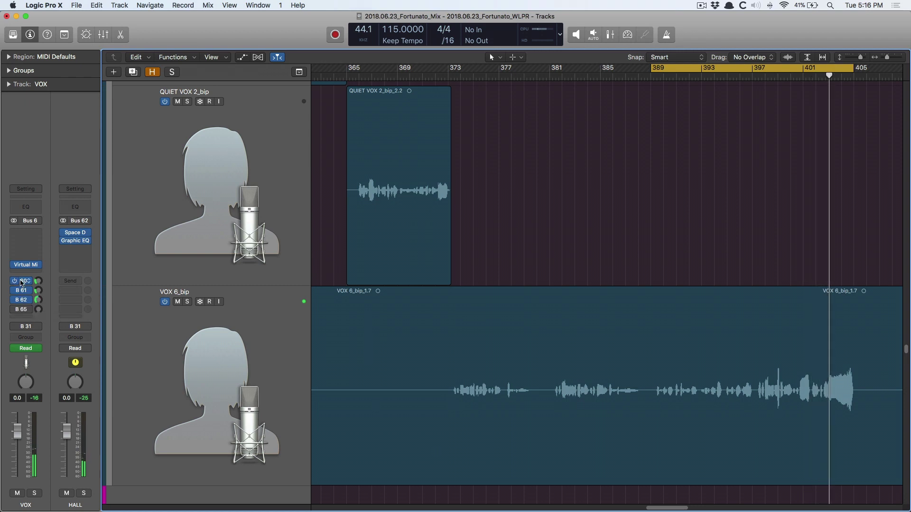
{"action": "left_click", "coordinate": [22, 283]}
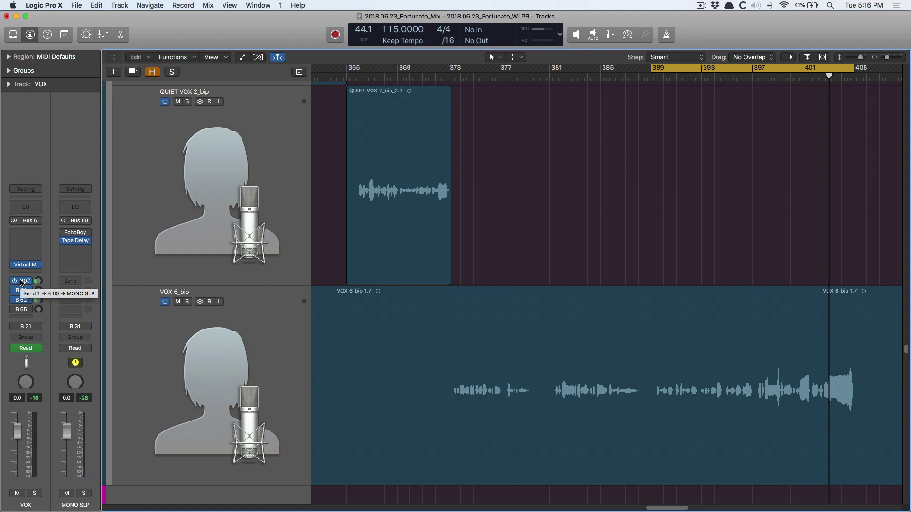
{"action": "left_click", "coordinate": [74, 234]}
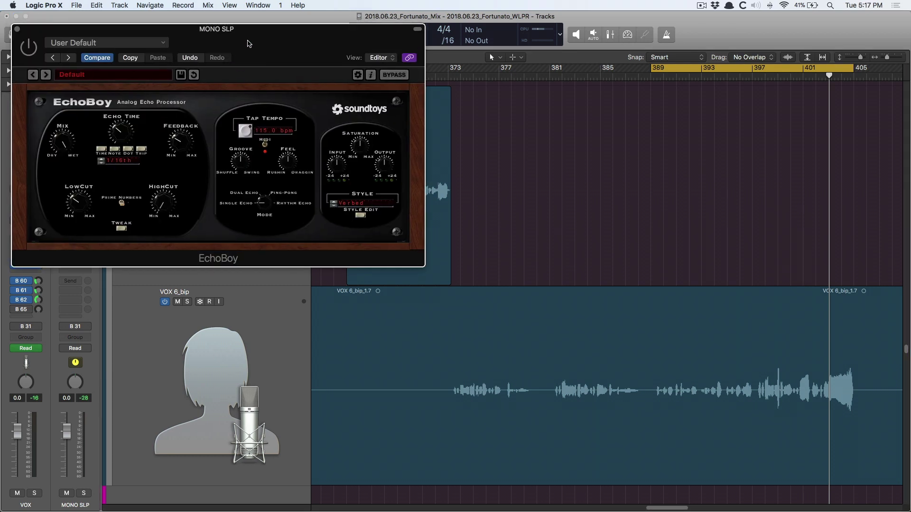
{"action": "left_click_drag", "start_coordinate": [248, 41], "coordinate": [364, 92]}
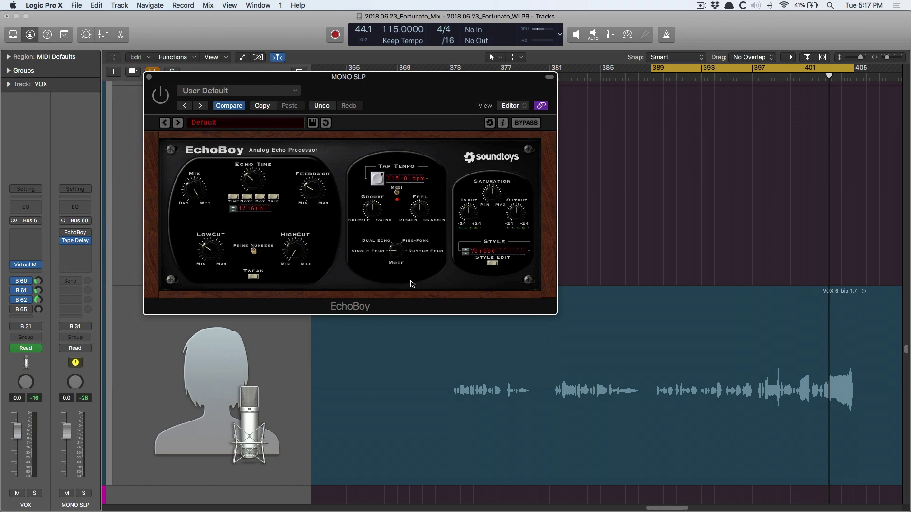
{"action": "left_click", "coordinate": [482, 267]}
{"action": "left_click", "coordinate": [483, 251]}
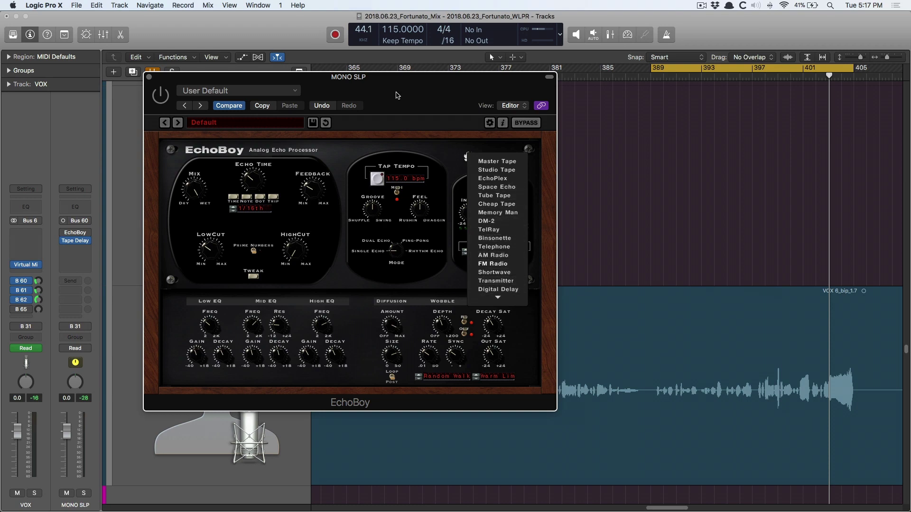
{"action": "left_click", "coordinate": [149, 77]}
{"action": "mouse_move", "coordinate": [79, 244]}
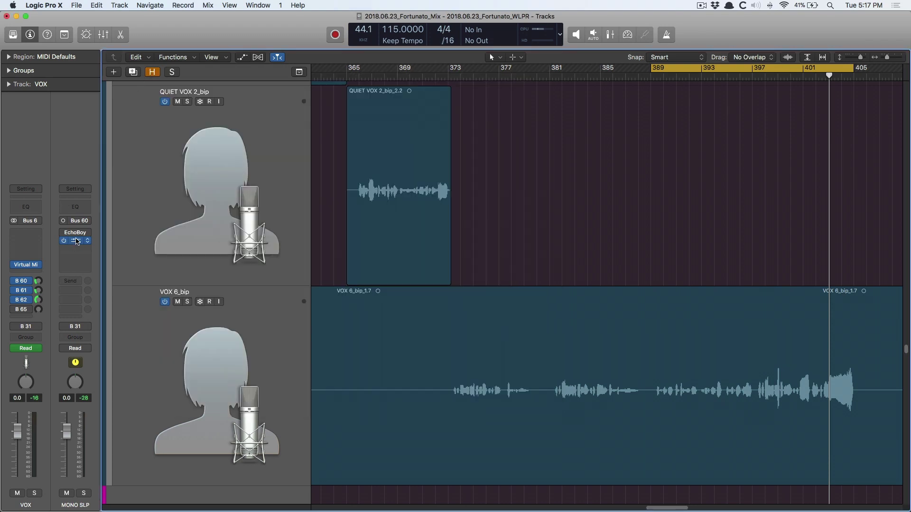